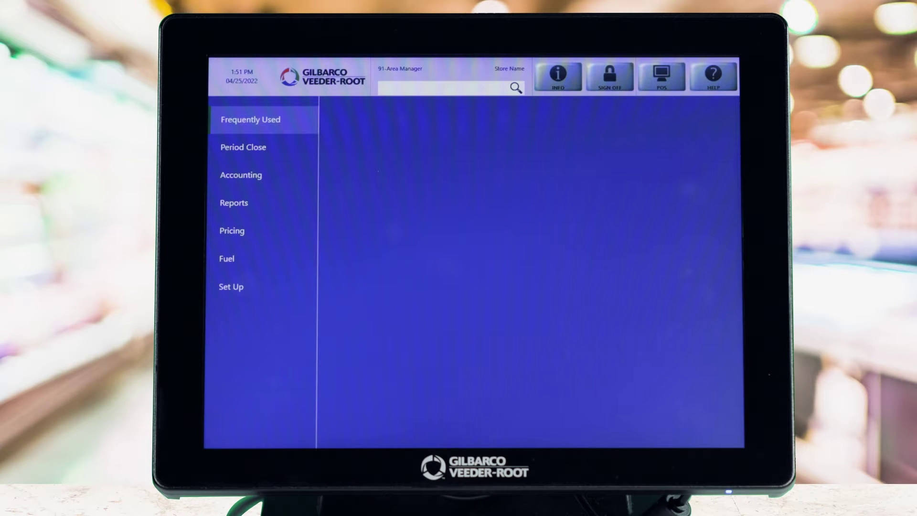
# Choose Pricing in the manager workstation menu to reach Item maintenance
pyautogui.click(232, 230)
# Search items by PLU/UPC and open M&M's (PLU 21) in its General pricing form
pyautogui.click(400, 121)
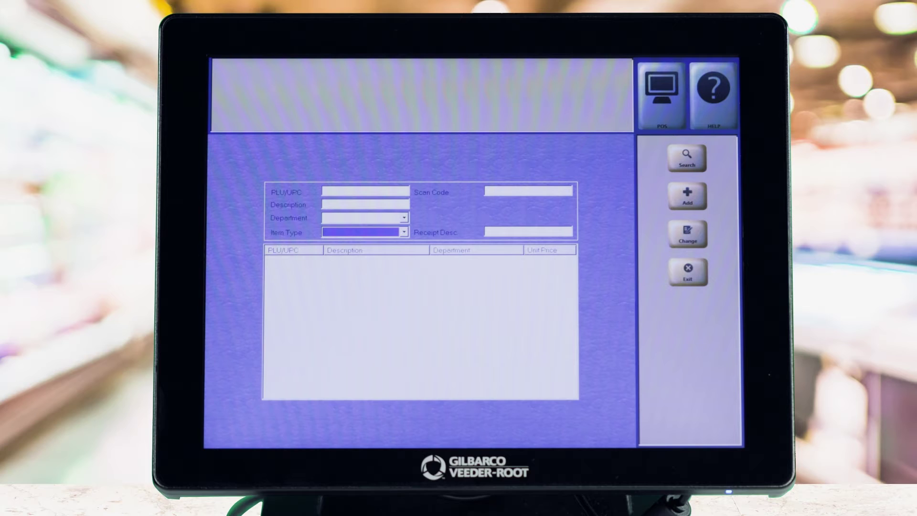
pyautogui.click(340, 191)
pyautogui.write('21')
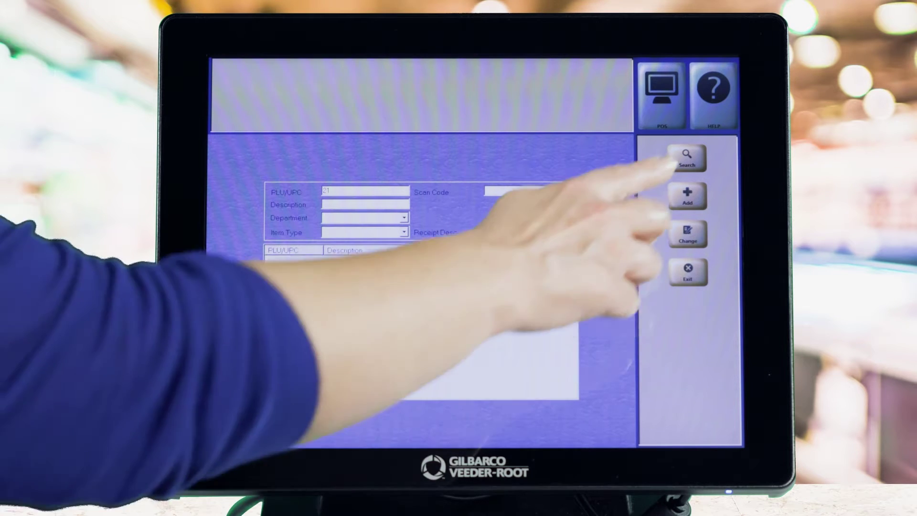
pyautogui.click(688, 158)
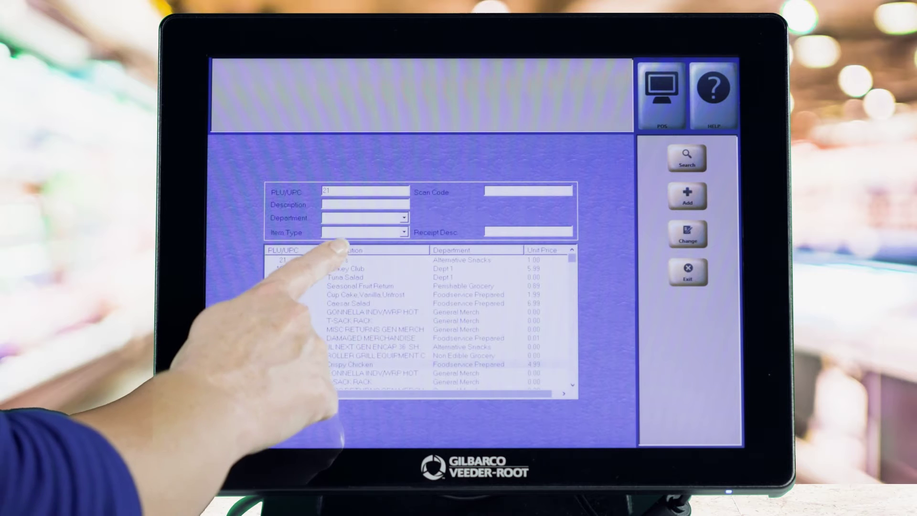
pyautogui.click(337, 260)
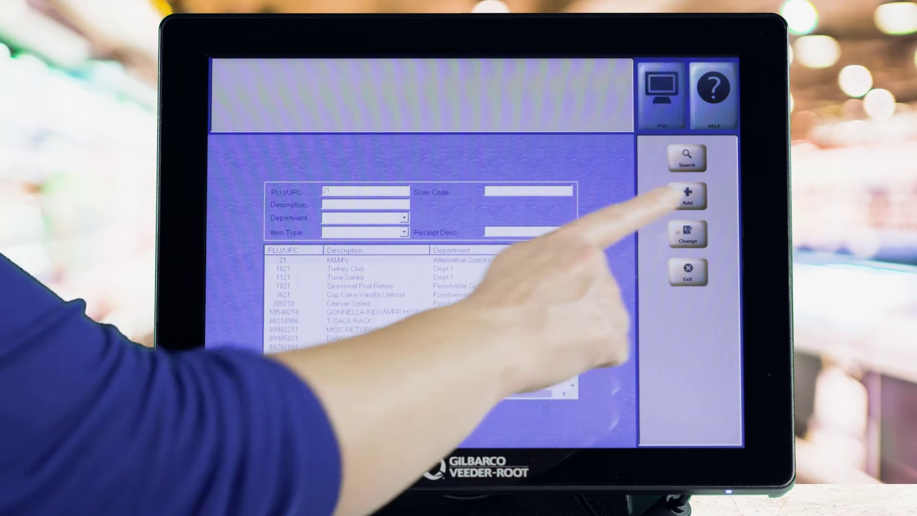
pyautogui.click(688, 233)
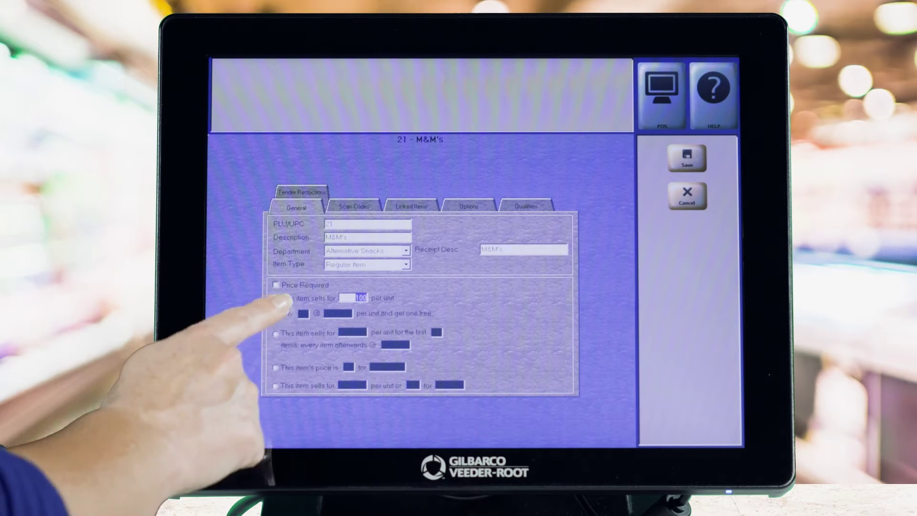
# Preview M&M's buy-one-get-one-free, first-items price, quantity-for-price and multi-buy options
pyautogui.click(276, 313)
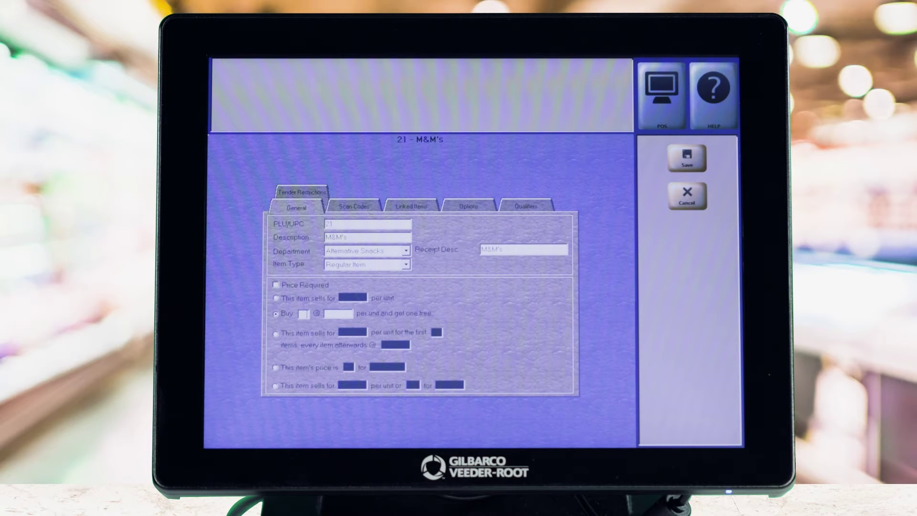
pyautogui.click(276, 334)
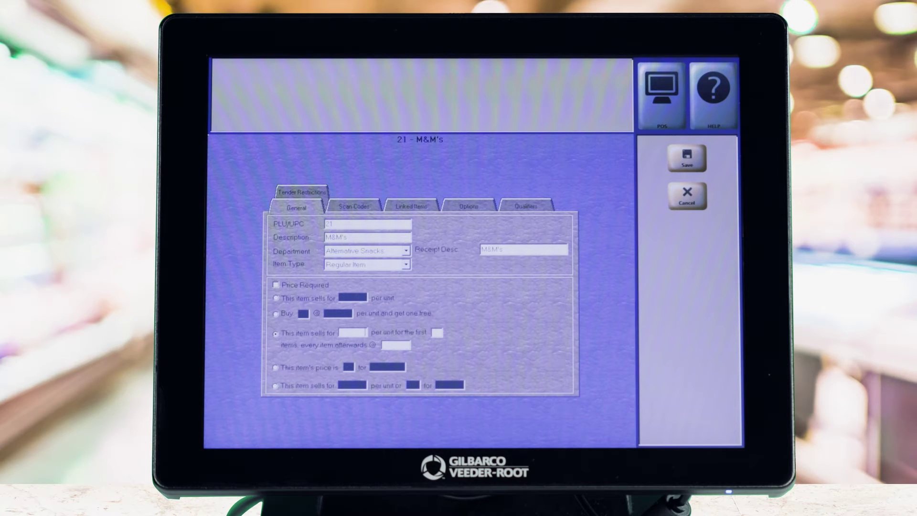
pyautogui.click(275, 368)
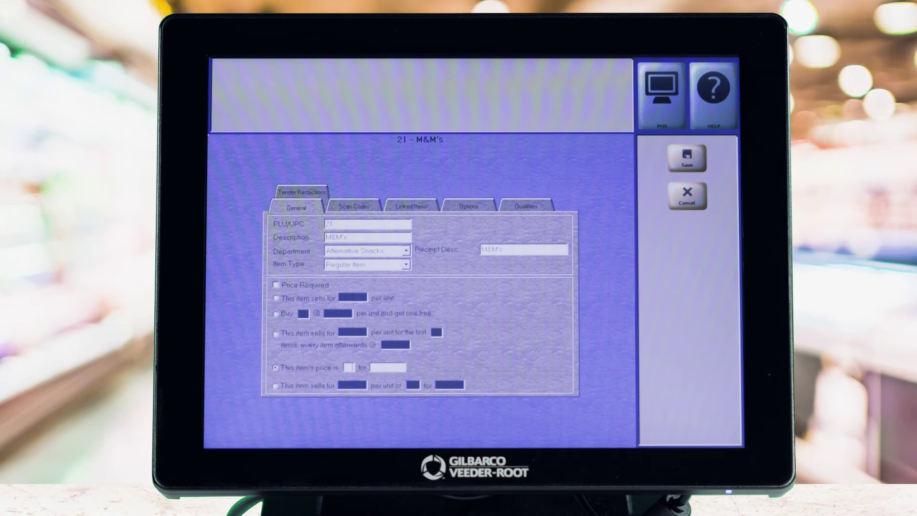
pyautogui.click(276, 386)
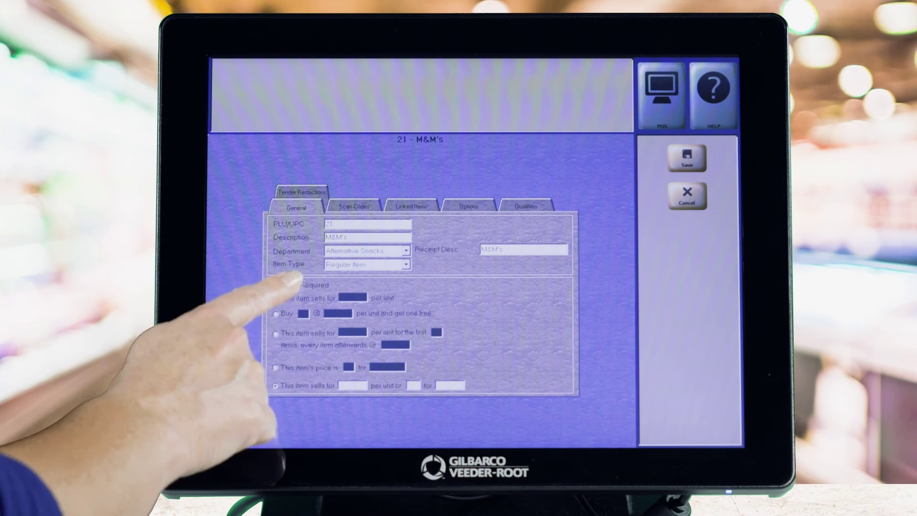
# Set M&M's to sell for 1.19 per unit, save, and exit item maintenance
pyautogui.click(276, 298)
pyautogui.click(688, 157)
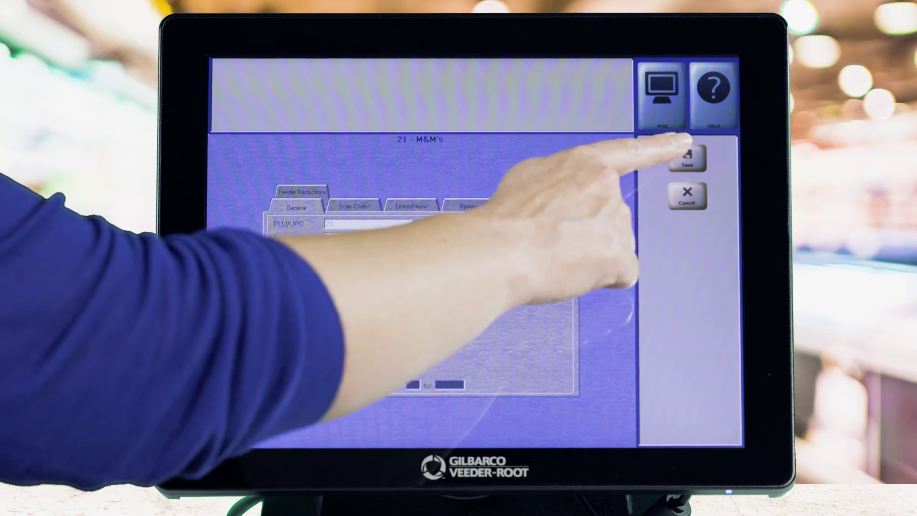
pyautogui.click(688, 273)
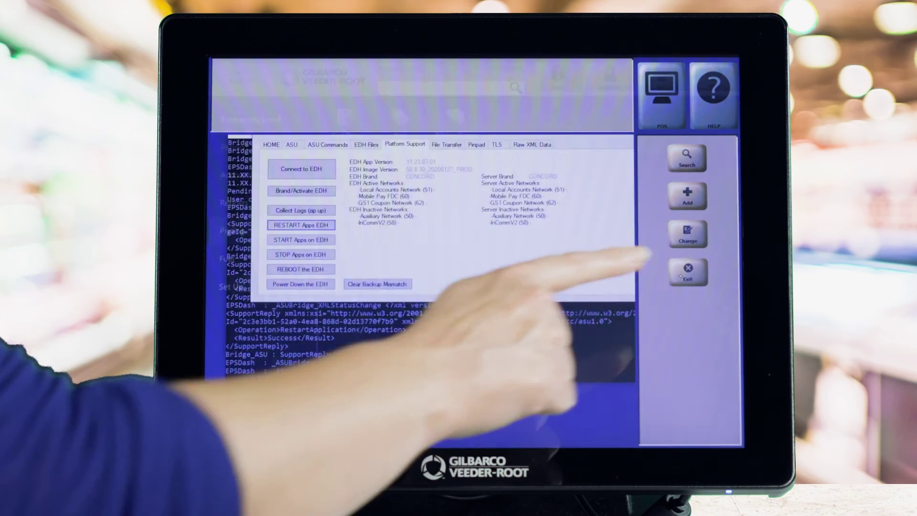
# Switch to the cashier POS sale screen from the top bar
pyautogui.click(661, 76)
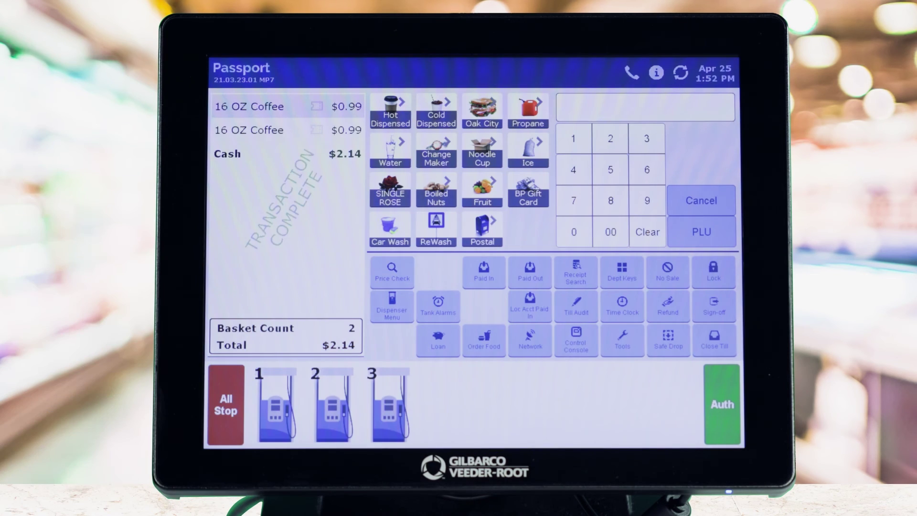